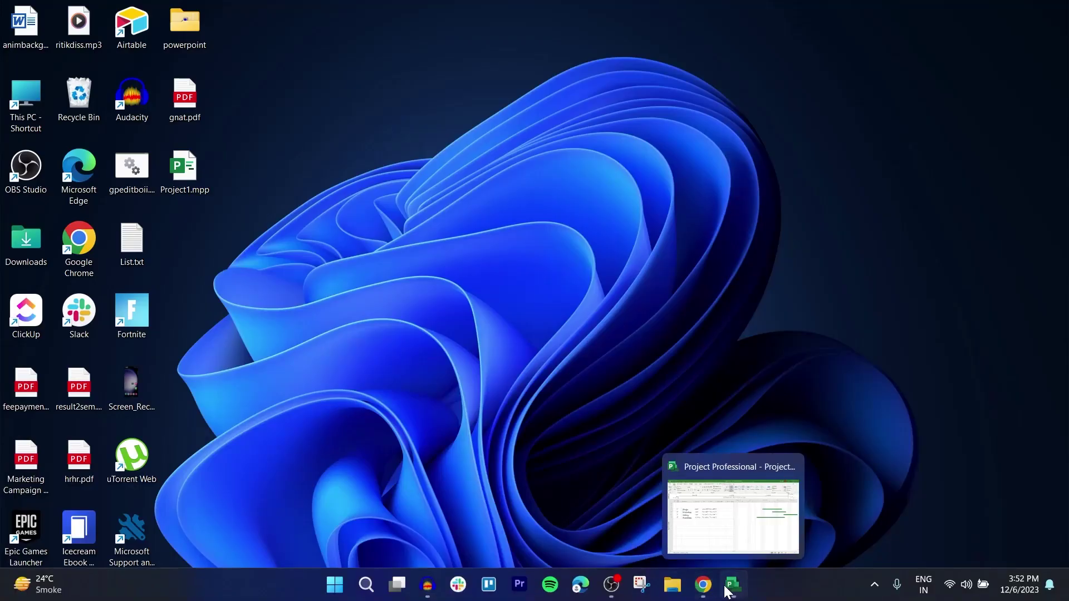
- Restore the Project1 Gantt chart window from its taskbar thumbnail
{"action": "left_click", "coordinate": [732, 523]}
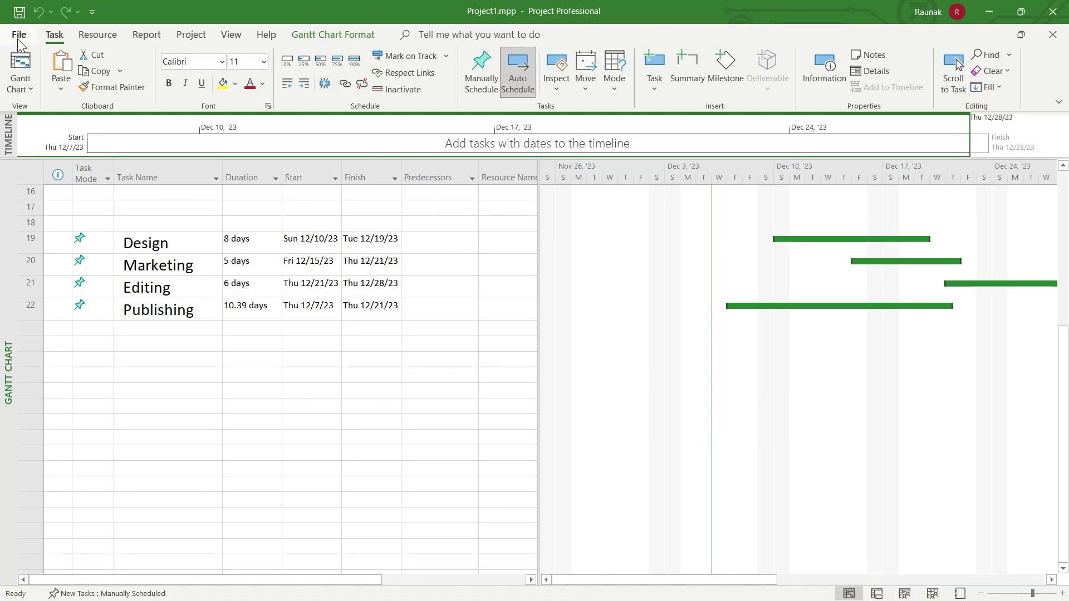
{"action": "mouse_move", "coordinate": [90, 224]}
{"action": "left_mouse_down"}
{"action": "mouse_move", "coordinate": [806, 332]}
{"action": "mouse_move", "coordinate": [191, 320]}
{"action": "left_mouse_up"}
{"action": "scroll", "coordinate": [162, 241], "scroll_direction": "up", "scroll_amount": 3}
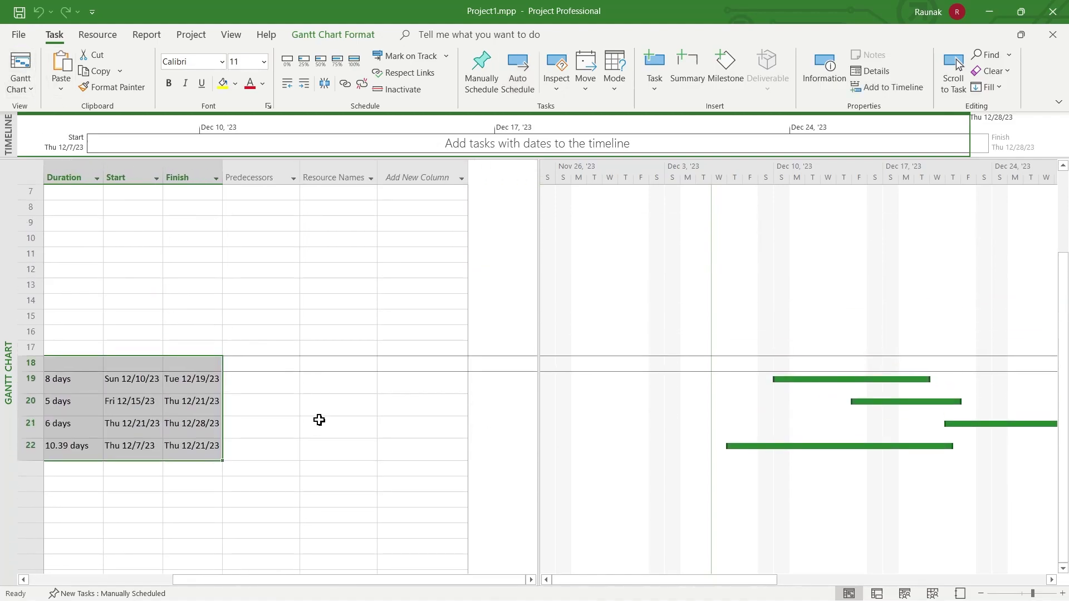
{"action": "left_click_drag", "start_coordinate": [319, 420], "coordinate": [396, 246]}
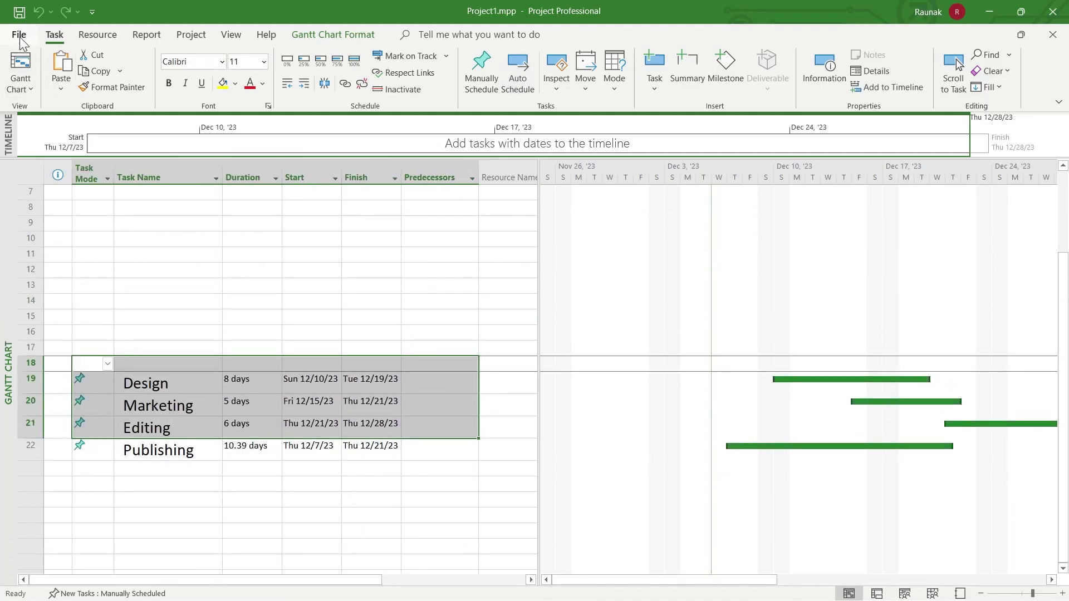
- Open the File backstage for Project1.mpp
{"action": "left_click", "coordinate": [19, 35]}
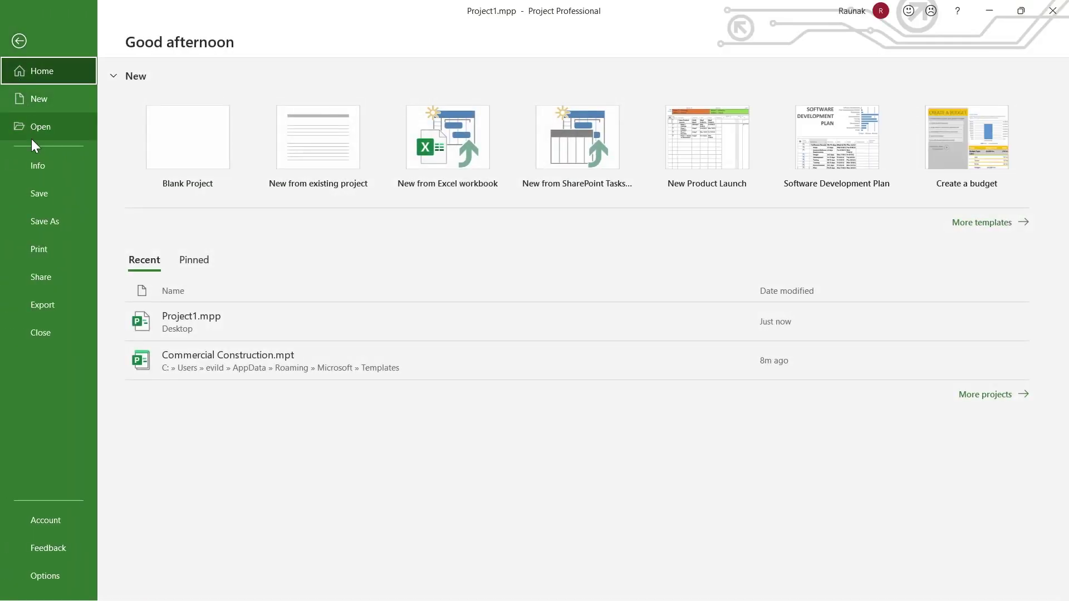
{"action": "left_click", "coordinate": [63, 221]}
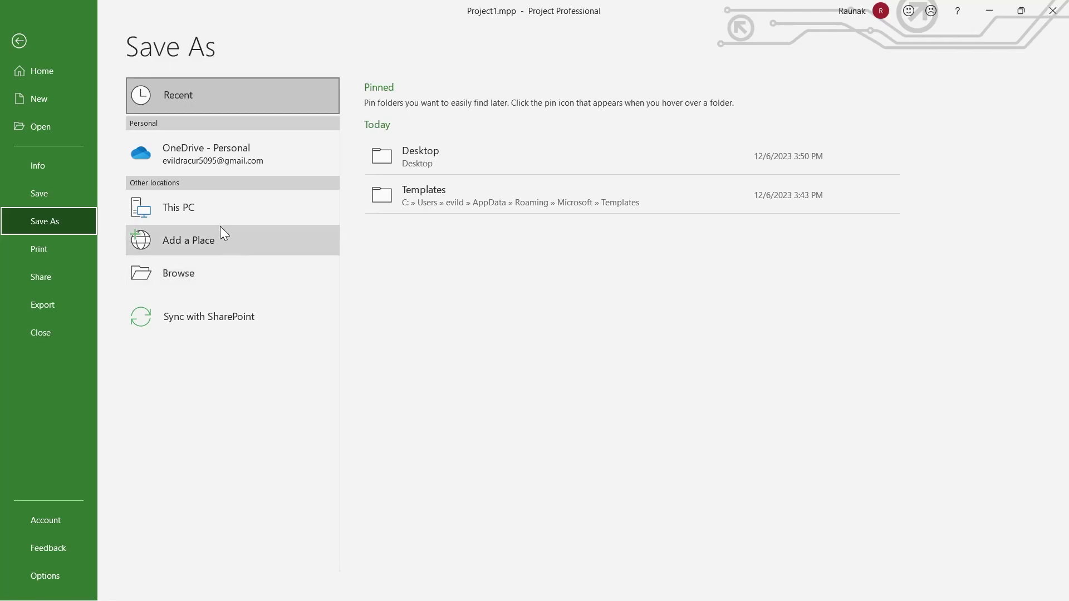
- Open Save As on the Desktop folder and select the existing file name to replace it
{"action": "left_click", "coordinate": [418, 161]}
{"action": "scroll", "coordinate": [78, 127], "scroll_direction": "down", "scroll_amount": 1}
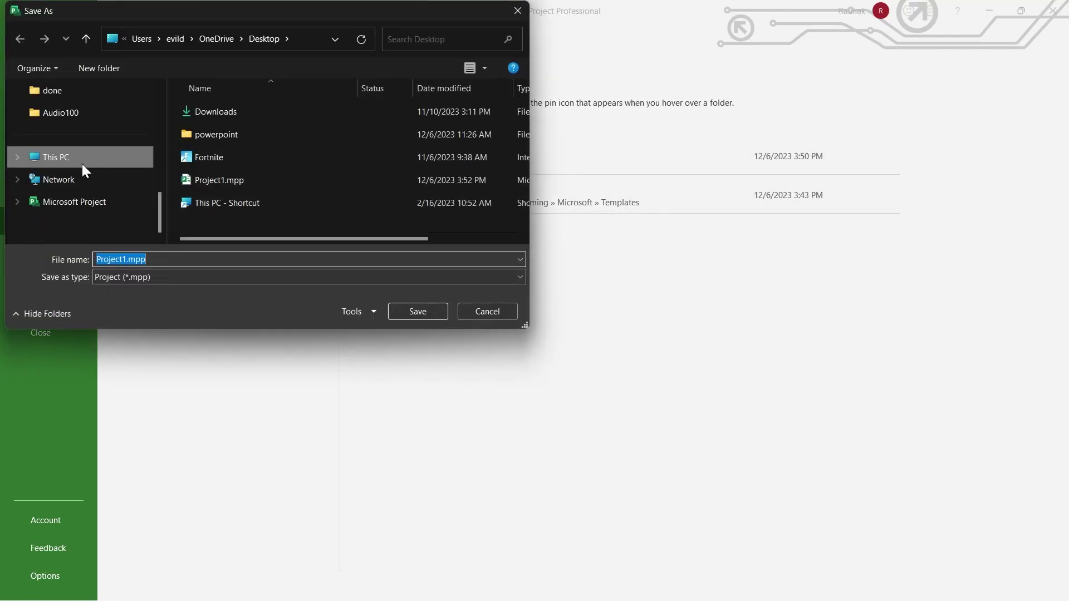
{"action": "scroll", "coordinate": [81, 161], "scroll_direction": "up", "scroll_amount": 5}
{"action": "scroll", "coordinate": [75, 157], "scroll_direction": "up", "scroll_amount": 3}
{"action": "left_click", "coordinate": [67, 192]}
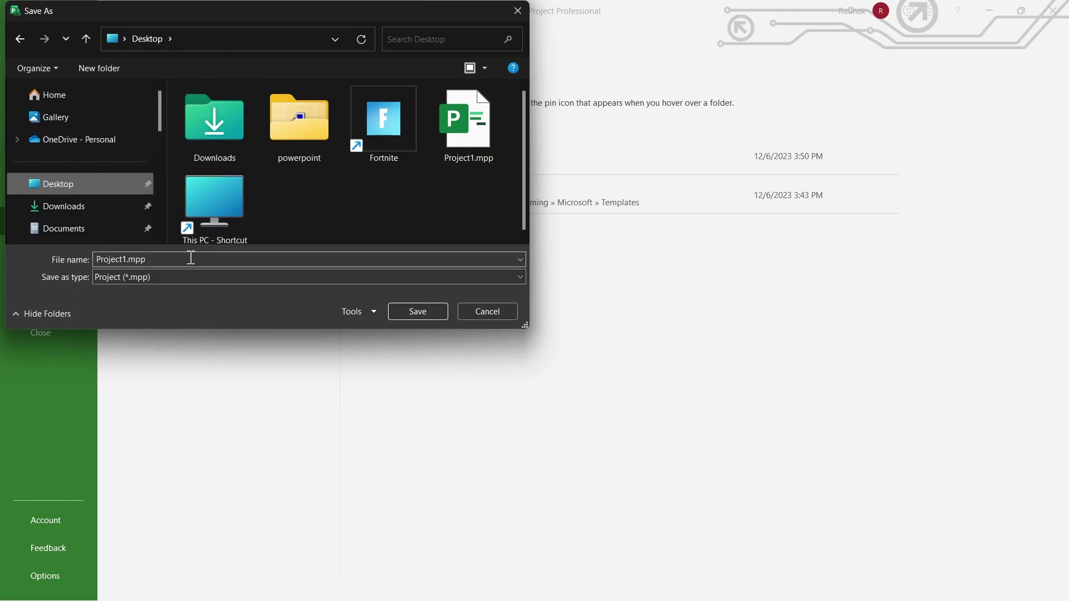
{"action": "double_click", "coordinate": [191, 257]}
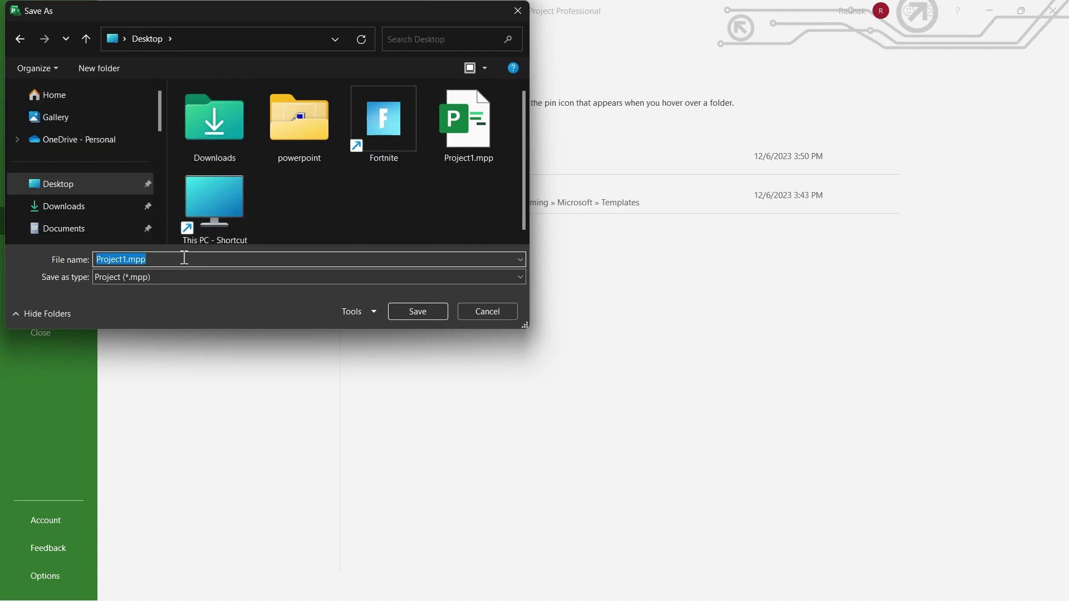
{"action": "type", "text": "mpex"}
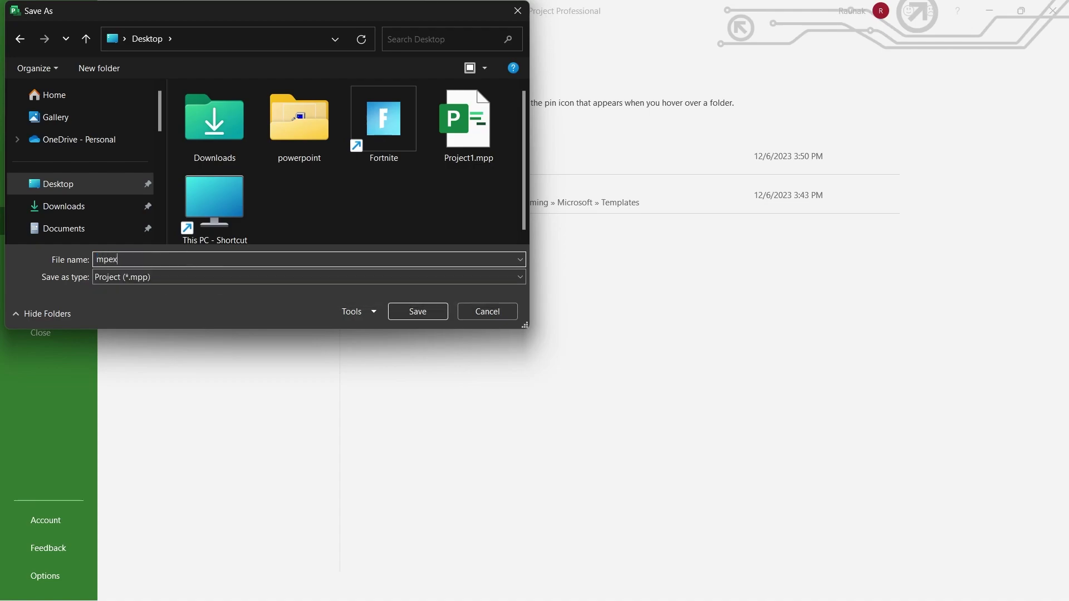
{"action": "type", "text": "c"}
- Save as Excel Workbook (*.xlsx) and step through the Export Wizard using a new map
{"action": "left_click", "coordinate": [503, 280]}
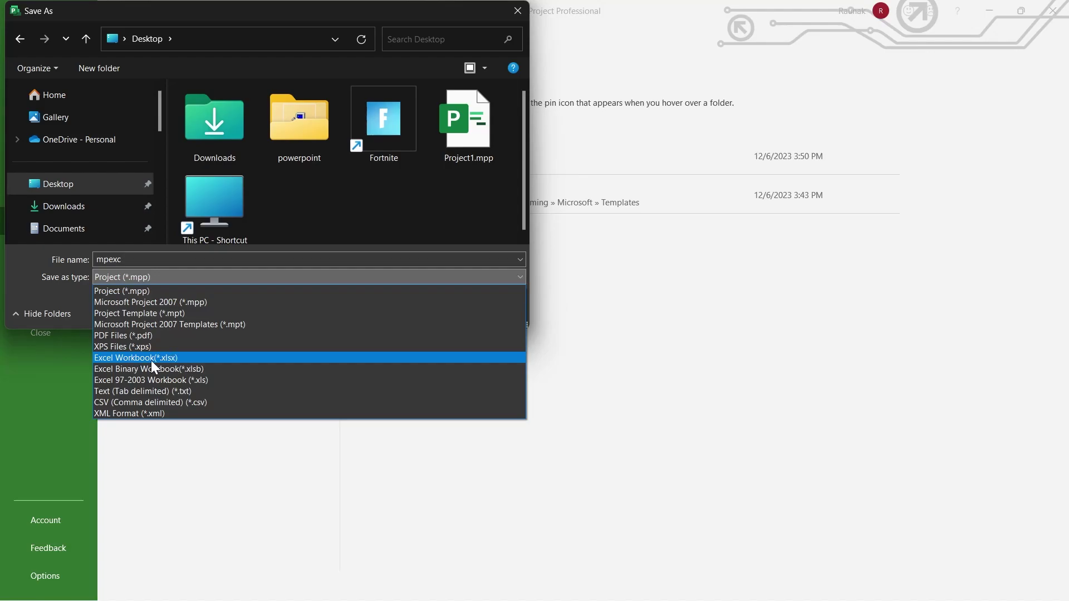
{"action": "left_click", "coordinate": [151, 359]}
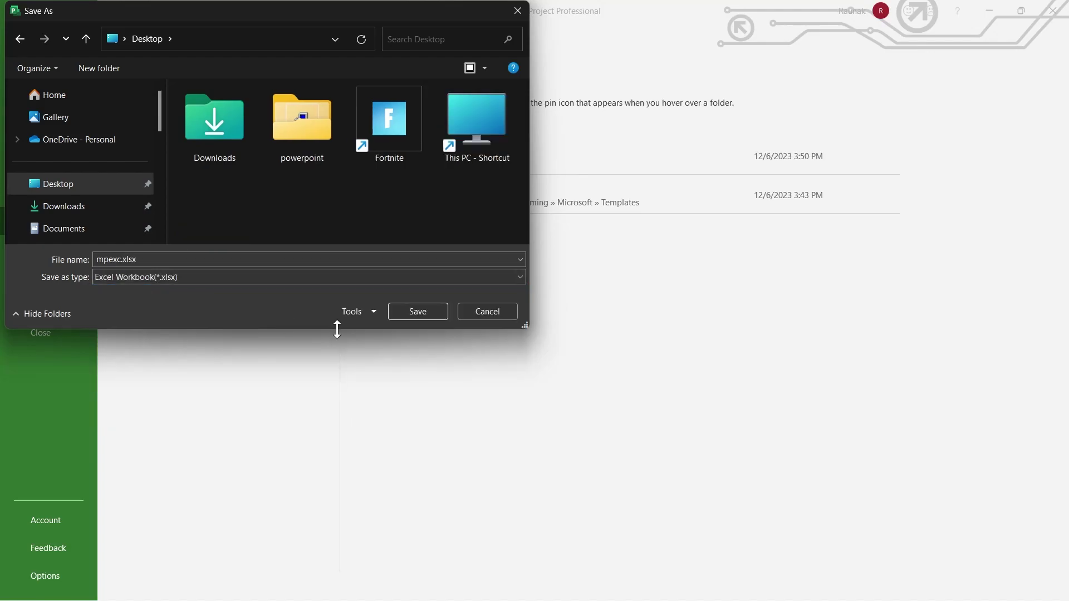
{"action": "left_click", "coordinate": [433, 317]}
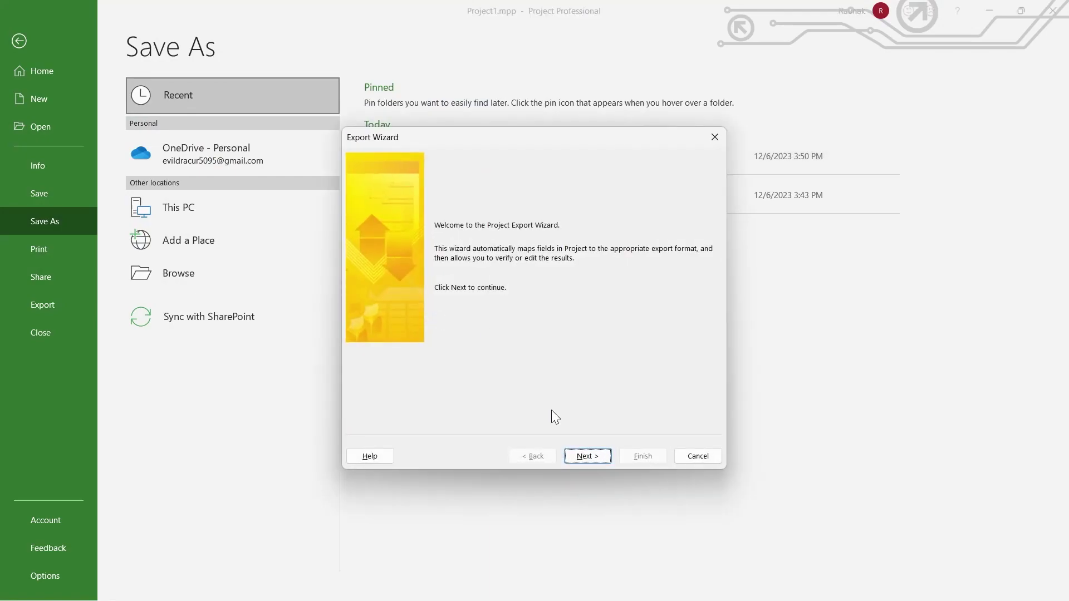
{"action": "left_click", "coordinate": [594, 456]}
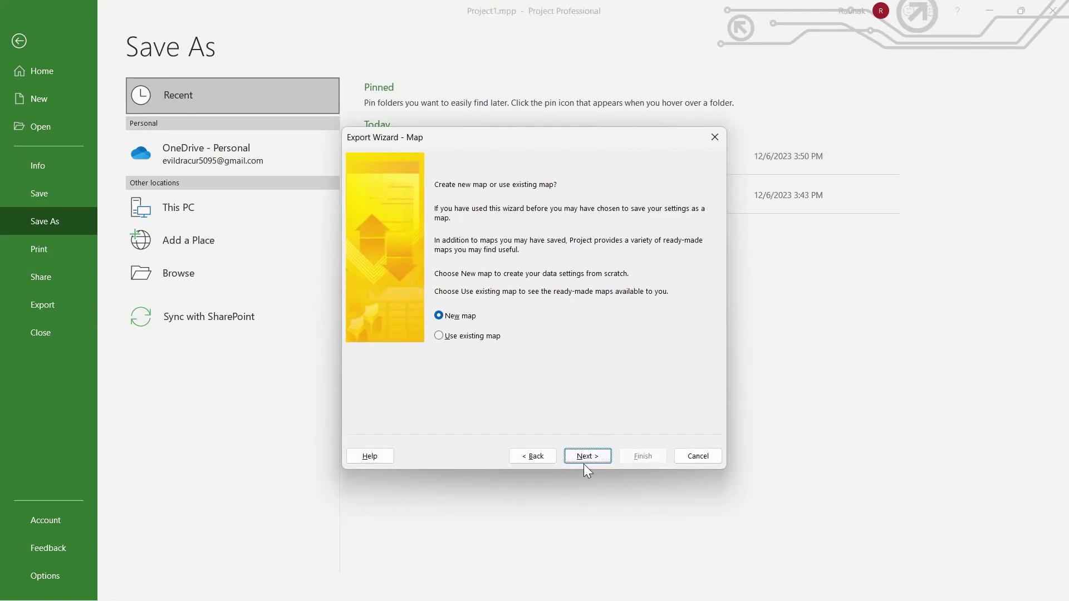
{"action": "left_click", "coordinate": [593, 459]}
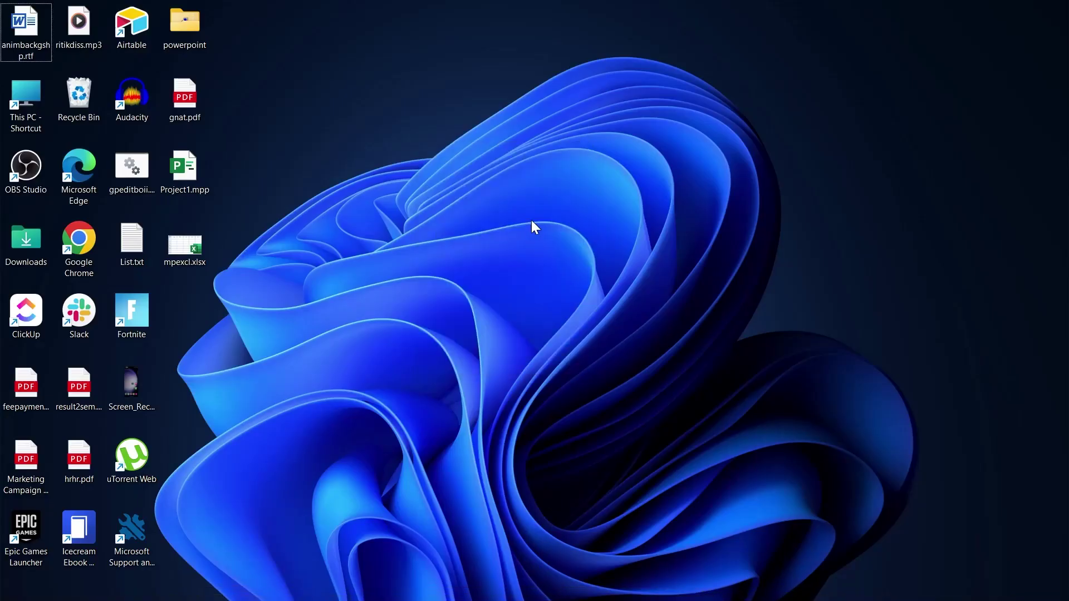
- Refresh the desktop so mpexcl.xlsx appears, and maximize the Excel window
{"action": "right_click", "coordinate": [602, 248]}
{"action": "left_click", "coordinate": [606, 254]}
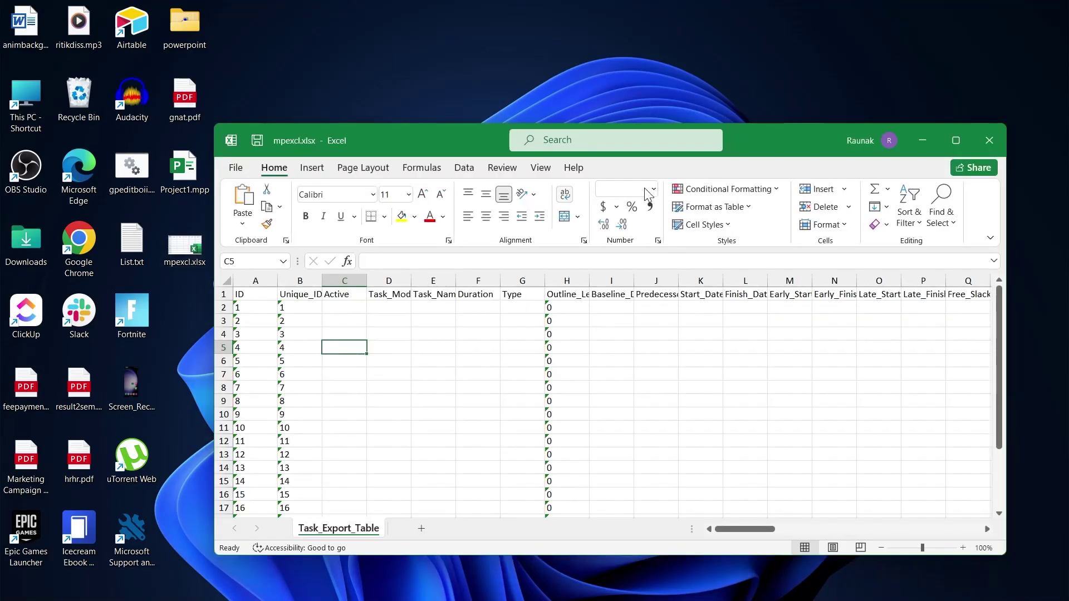
{"action": "left_click", "coordinate": [942, 148]}
{"action": "scroll", "coordinate": [226, 317], "scroll_direction": "down", "scroll_amount": 6}
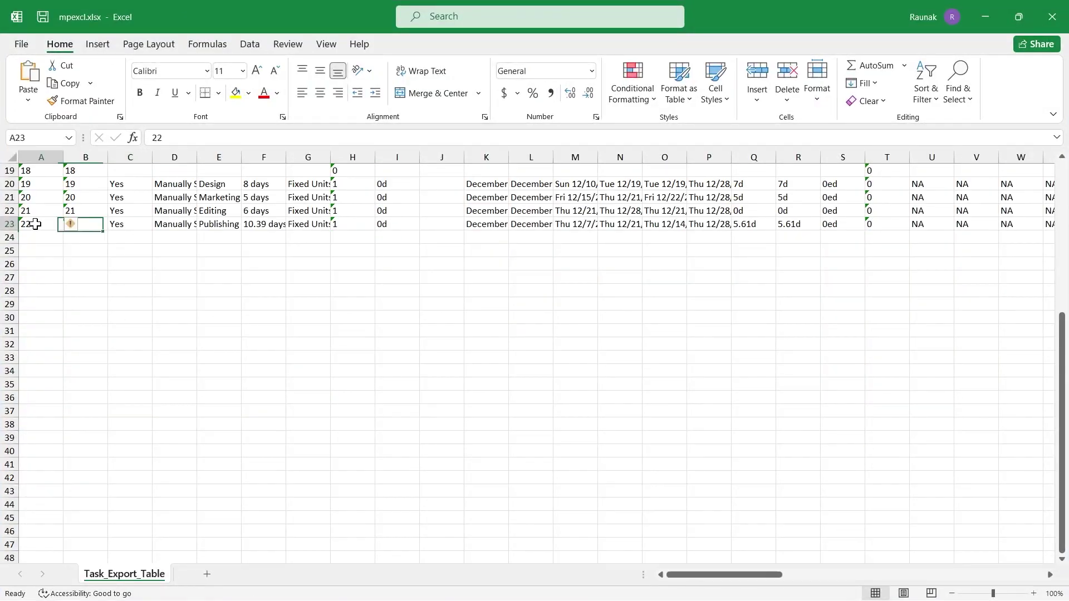
{"action": "mouse_move", "coordinate": [34, 224]}
{"action": "left_mouse_down"}
{"action": "mouse_move", "coordinate": [343, 225]}
{"action": "mouse_move", "coordinate": [736, 186]}
{"action": "mouse_move", "coordinate": [427, 189]}
{"action": "left_mouse_up"}
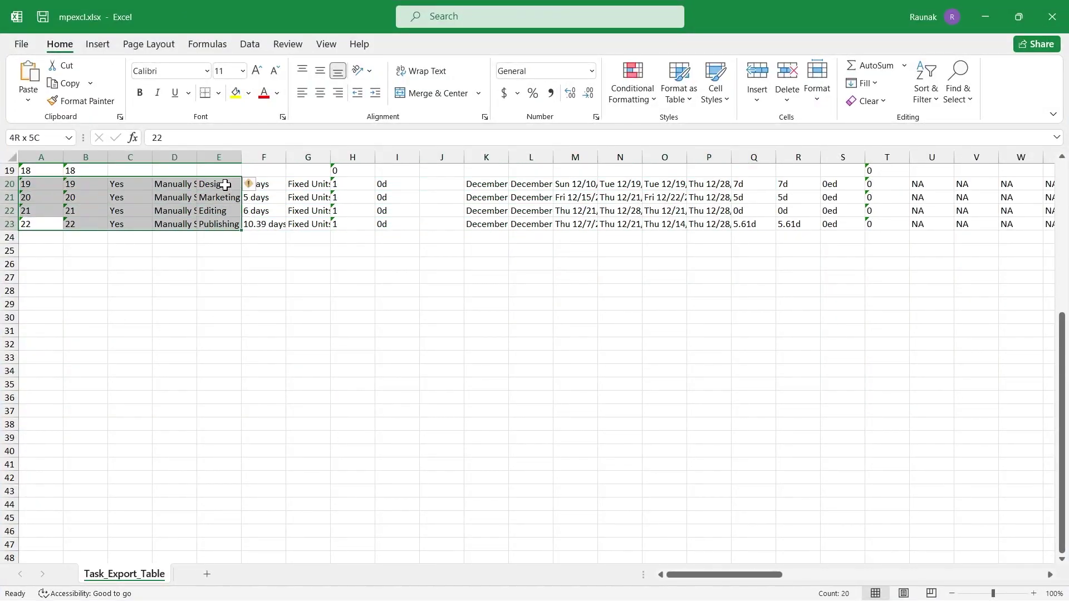
- Select the exported Design–Publishing task rows across all columns, then refresh the desktop
{"action": "left_click_drag", "start_coordinate": [428, 189], "coordinate": [1007, 188]}
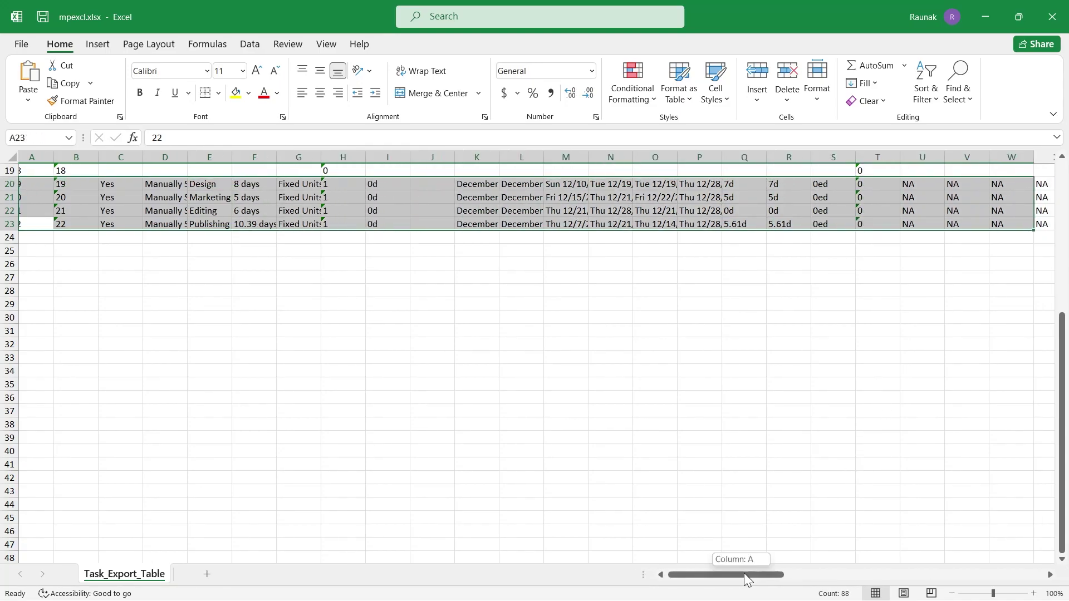
{"action": "left_click_drag", "start_coordinate": [741, 572], "coordinate": [728, 267]}
{"action": "scroll", "coordinate": [728, 267], "scroll_direction": "up", "scroll_amount": 6}
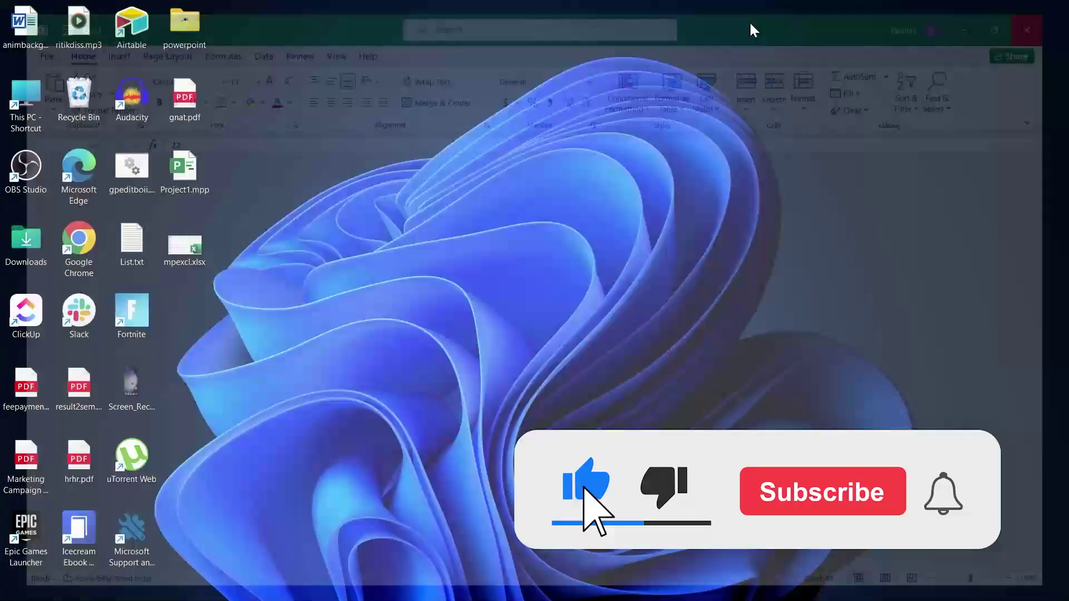
{"action": "right_click", "coordinate": [602, 105]}
{"action": "left_click", "coordinate": [666, 166]}
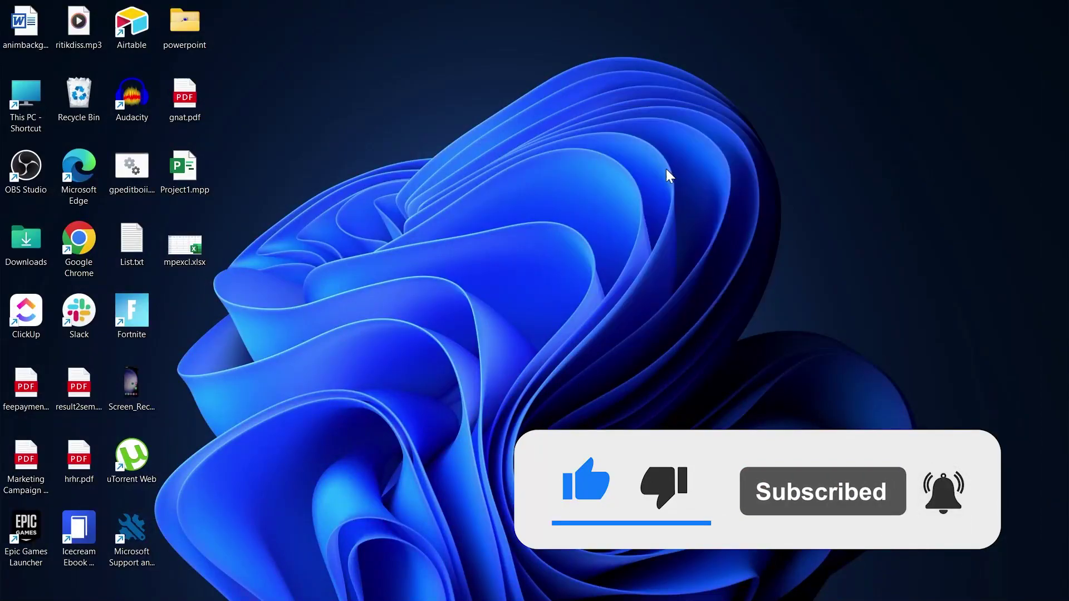